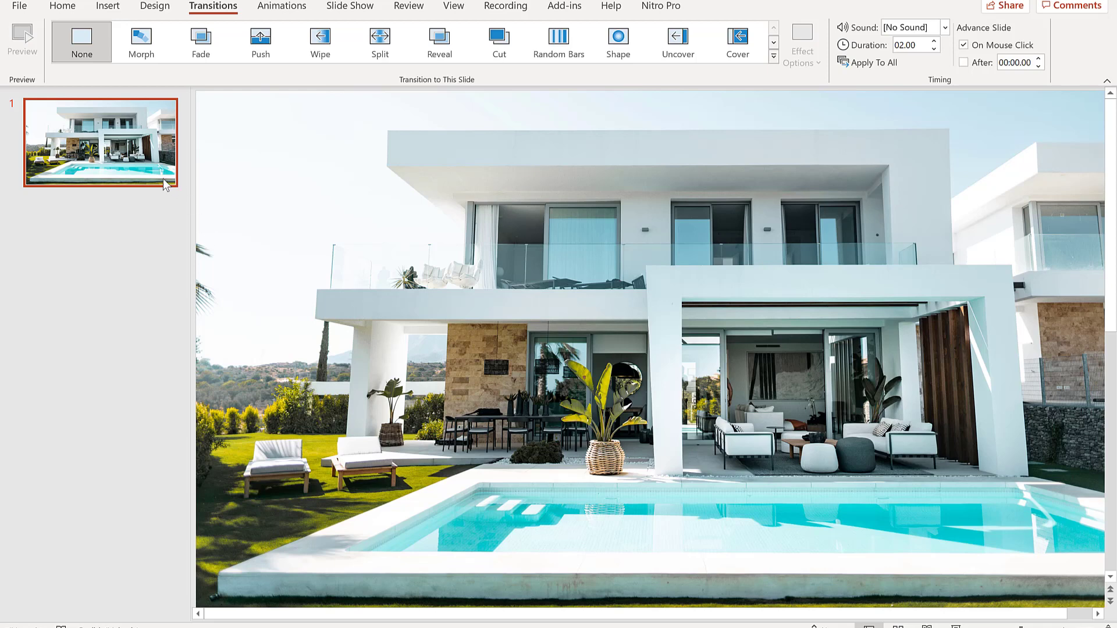
# Duplicate the first slide containing the house photo.
pyautogui.click(147, 156)
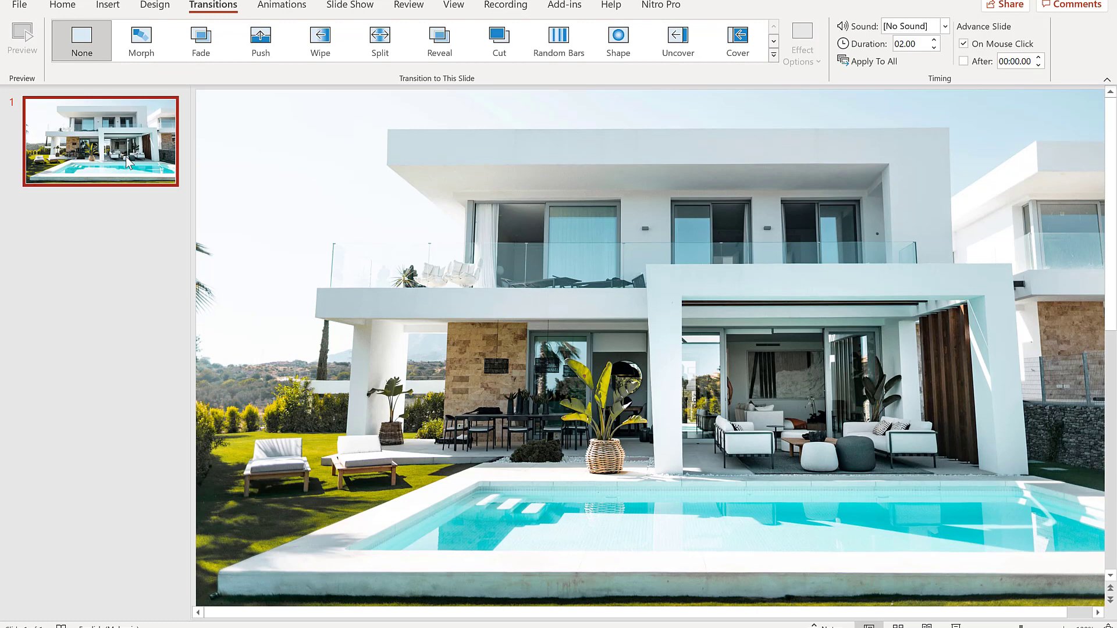
pyautogui.hotkey('ctrl', 'd')
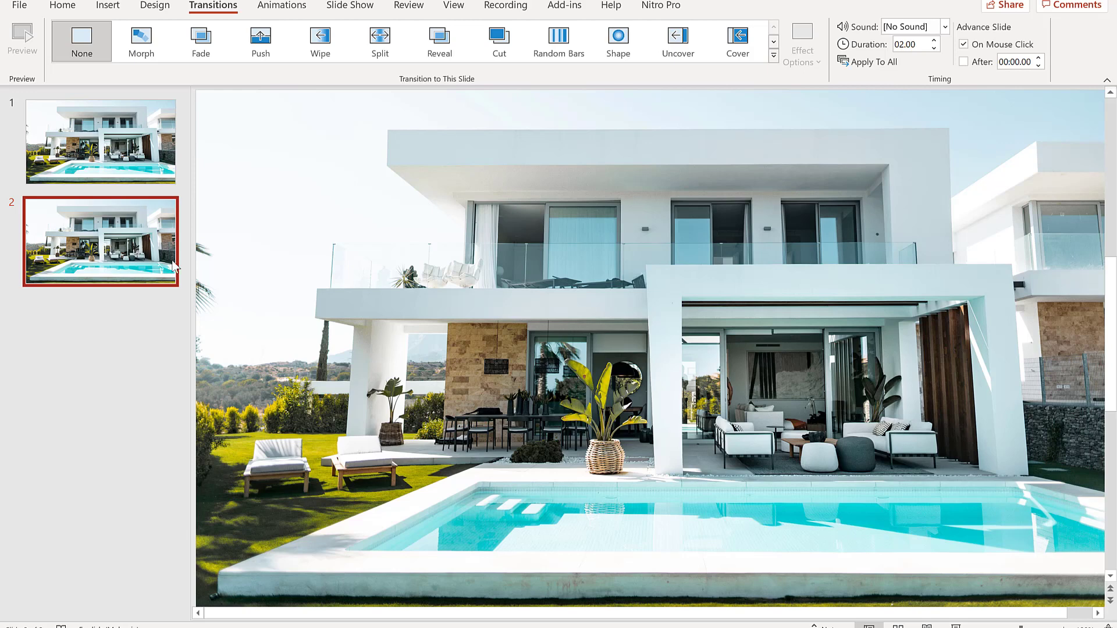
# Enlarge the picture on slide 2 beyond the slide edges and reposition it to zoom into the house's centre.
pyautogui.scroll(-5, 330, 301)
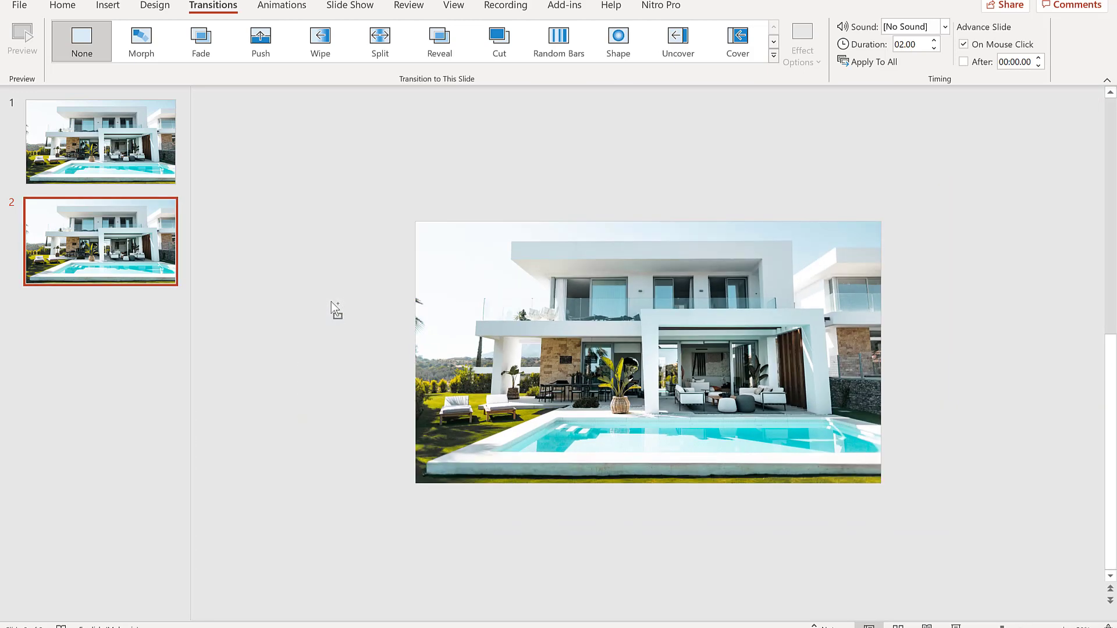
pyautogui.scroll(-3, 331, 301)
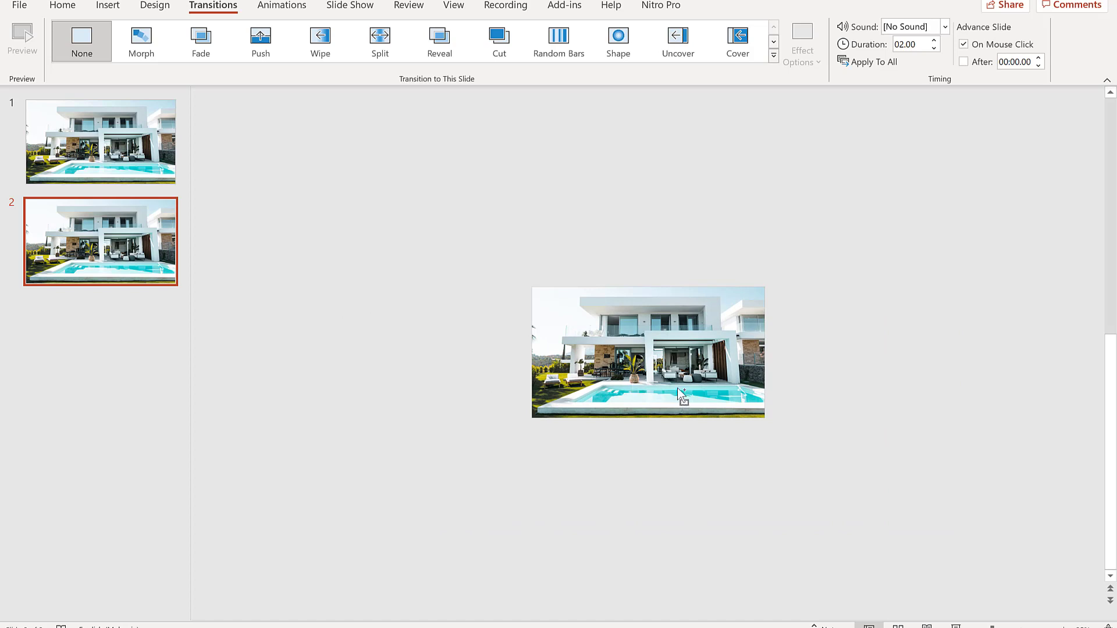
pyautogui.scroll(2, 681, 395)
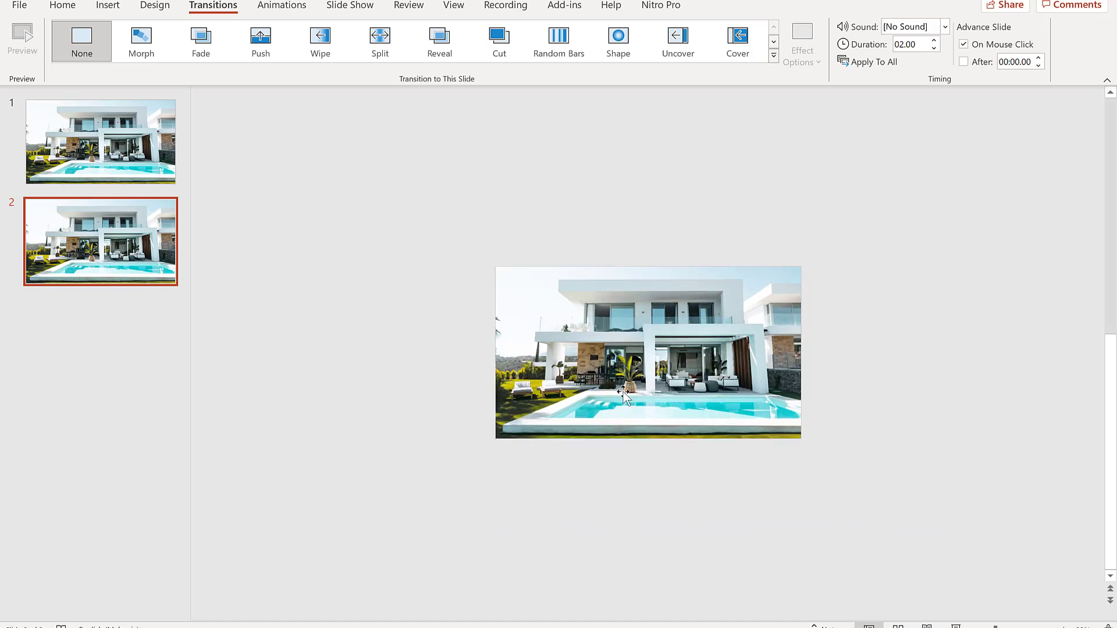
pyautogui.click(499, 438)
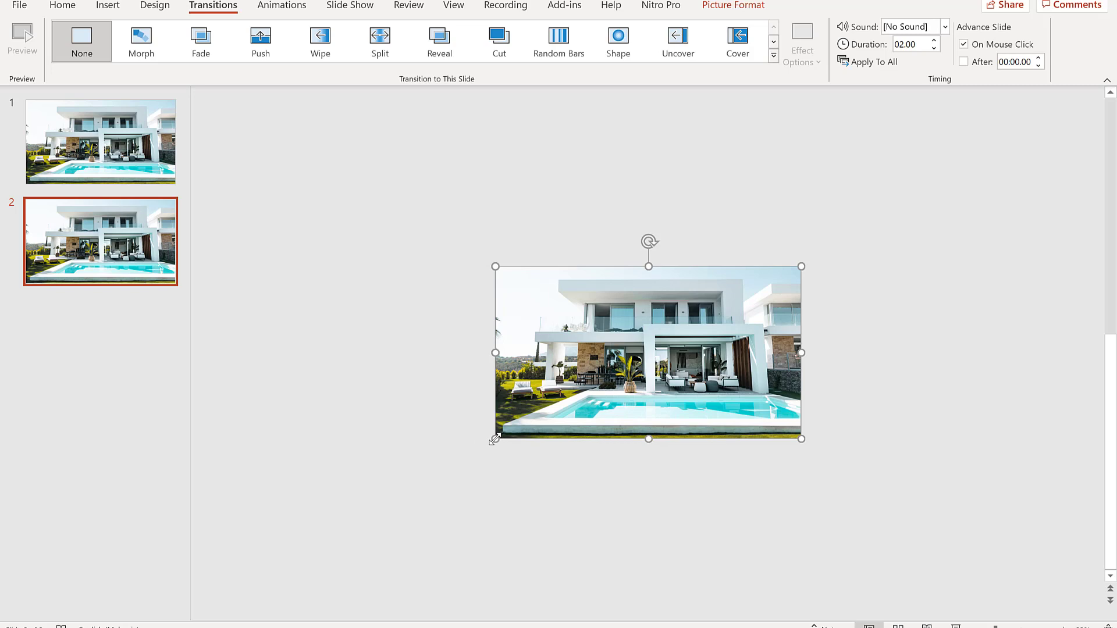
pyautogui.moveTo(495, 439); pyautogui.dragTo(290, 484)
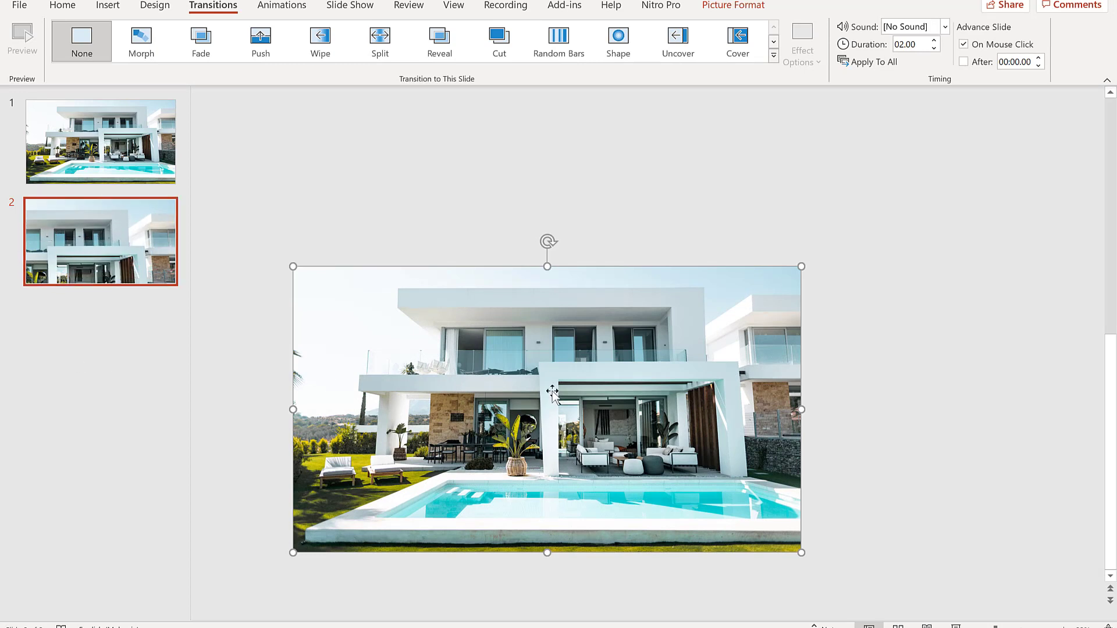
pyautogui.moveTo(612, 396); pyautogui.dragTo(596, 413)
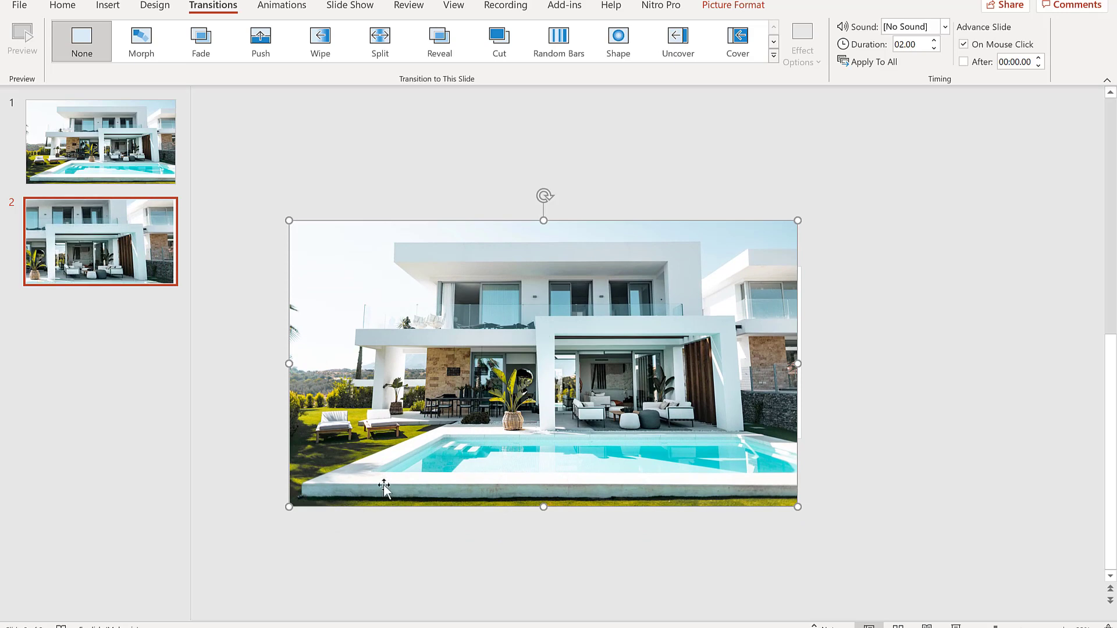
pyautogui.moveTo(290, 506); pyautogui.dragTo(249, 529)
pyautogui.moveTo(596, 419); pyautogui.dragTo(596, 401)
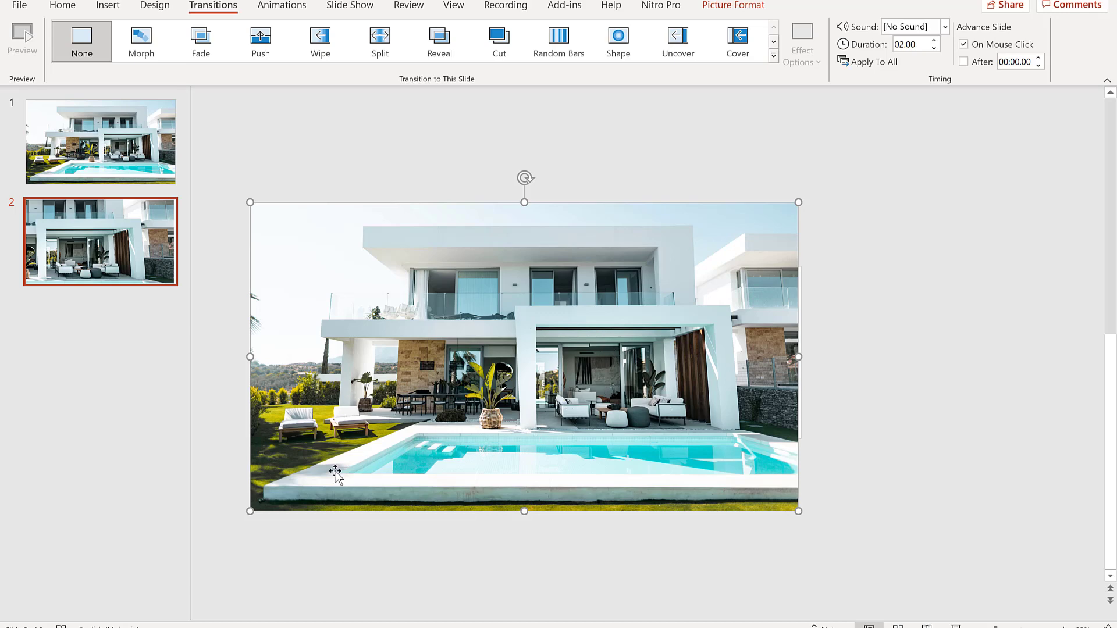
pyautogui.moveTo(249, 511); pyautogui.dragTo(220, 528)
pyautogui.moveTo(494, 444); pyautogui.dragTo(520, 440)
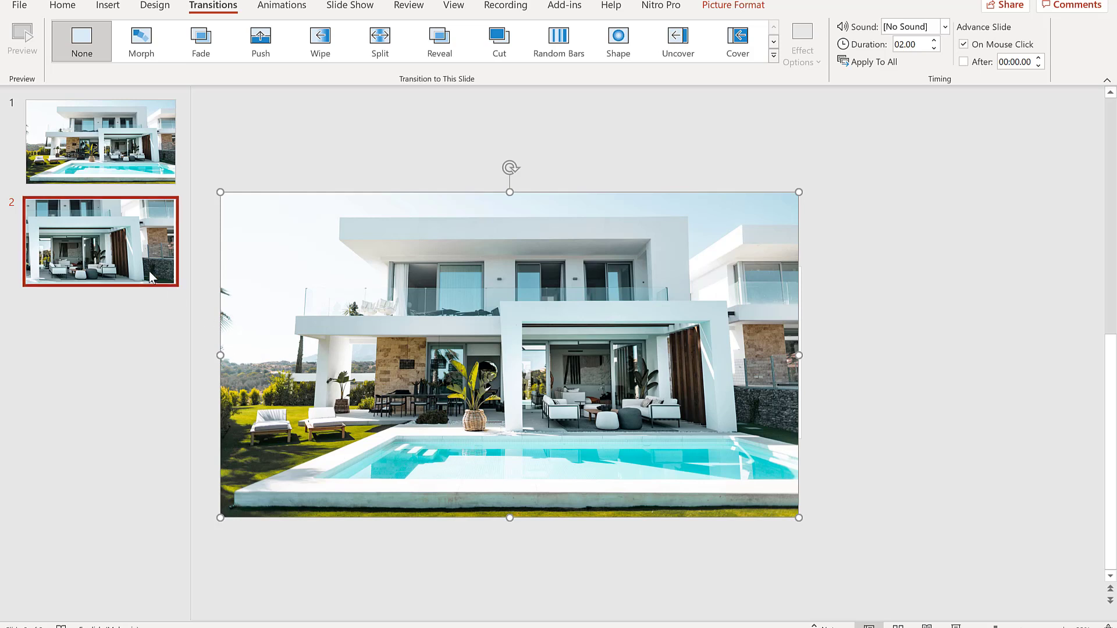
# Duplicate slide 2 and shift the copy's picture right to frame the left side of the house.
pyautogui.click(96, 247)
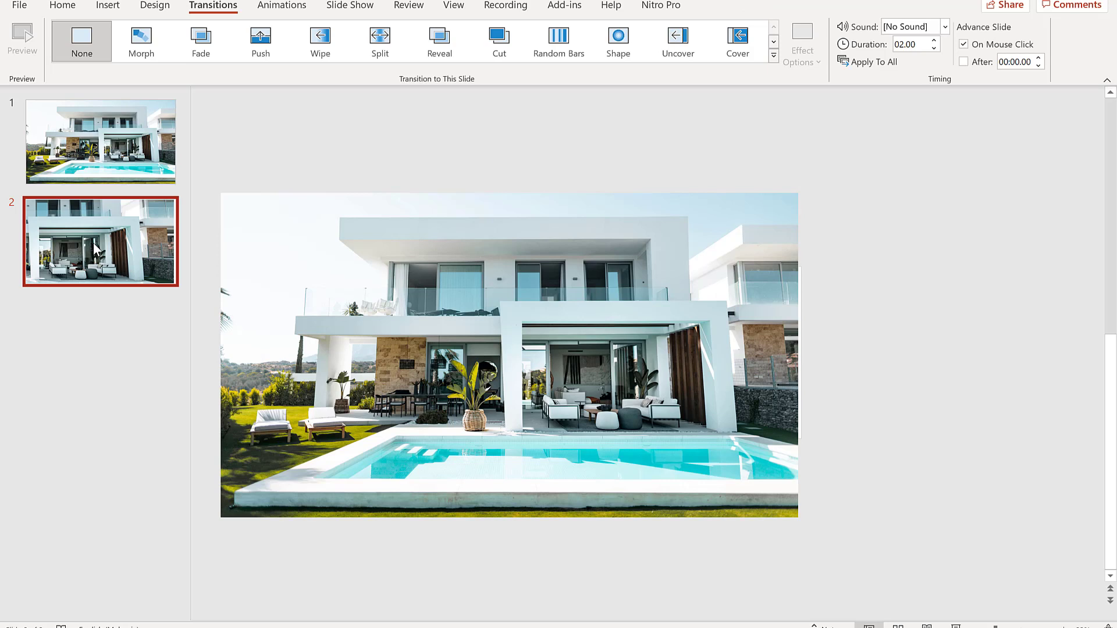
pyautogui.hotkey('ctrl', 'd')
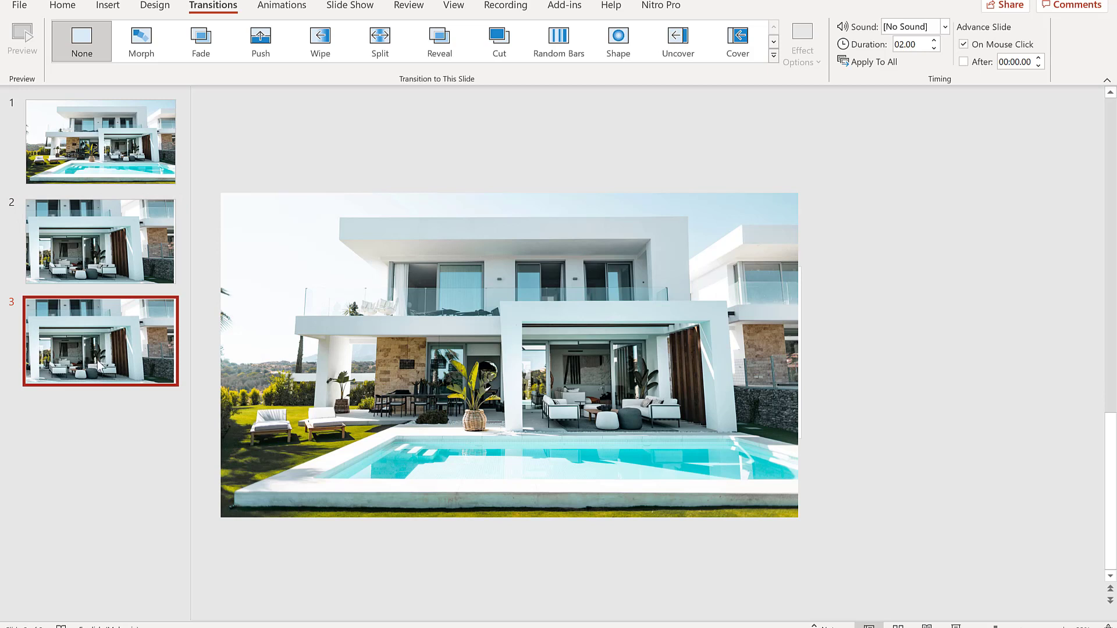
pyautogui.moveTo(474, 359); pyautogui.dragTo(568, 351)
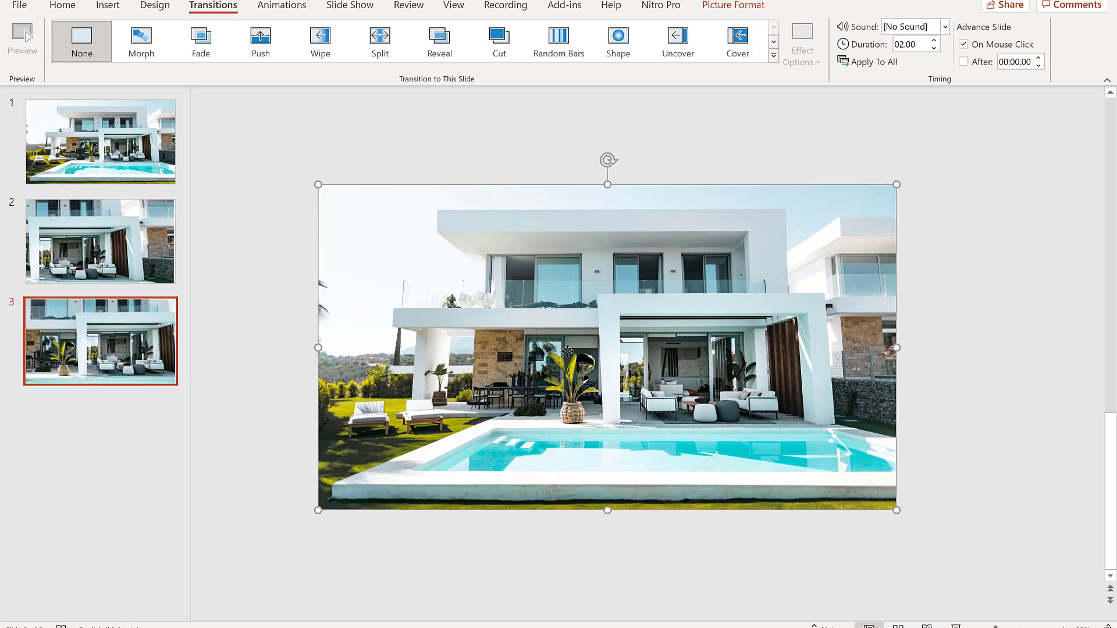
pyautogui.moveTo(502, 372); pyautogui.dragTo(579, 370)
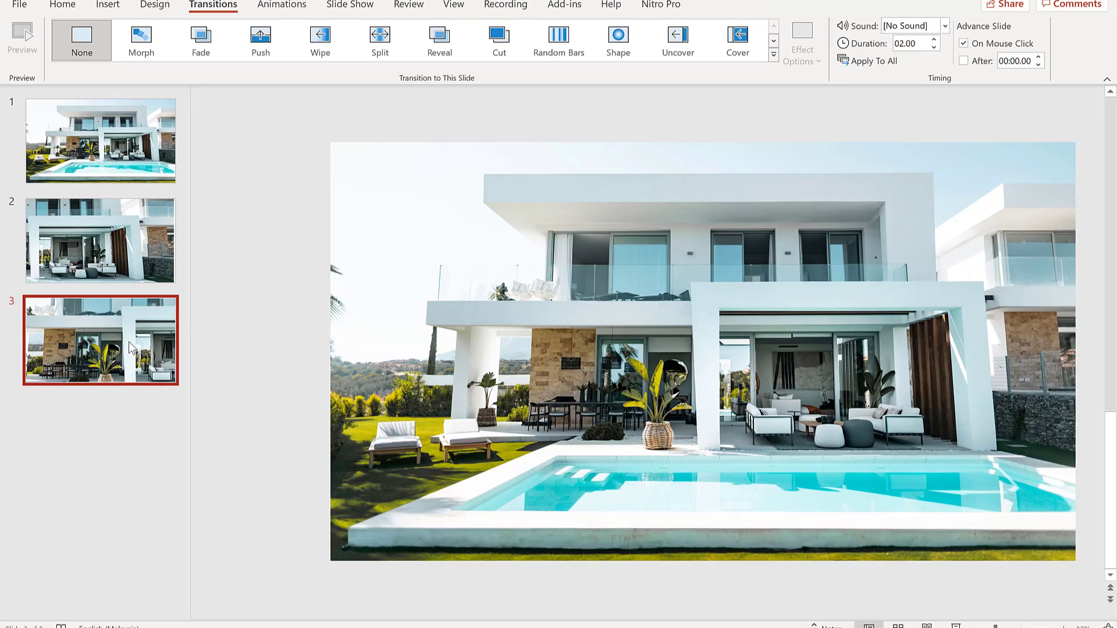
# Duplicate slide 3 and move the copy's picture up and right to frame the garden and loungers.
pyautogui.hotkey('ctrl', 'd')
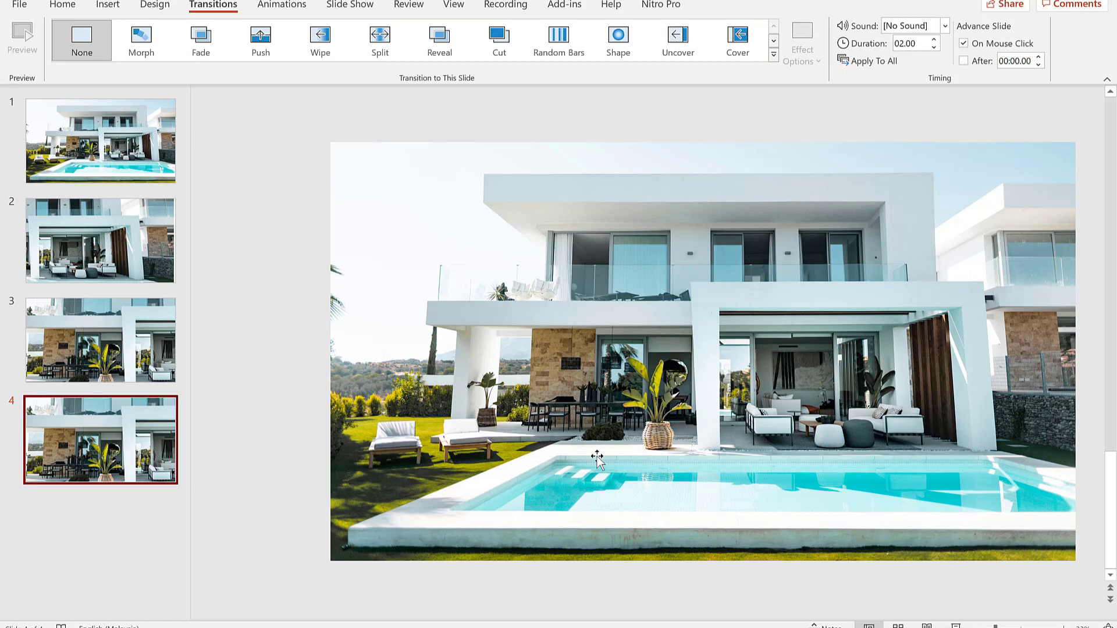
pyautogui.click(539, 439)
pyautogui.moveTo(571, 432); pyautogui.dragTo(687, 368)
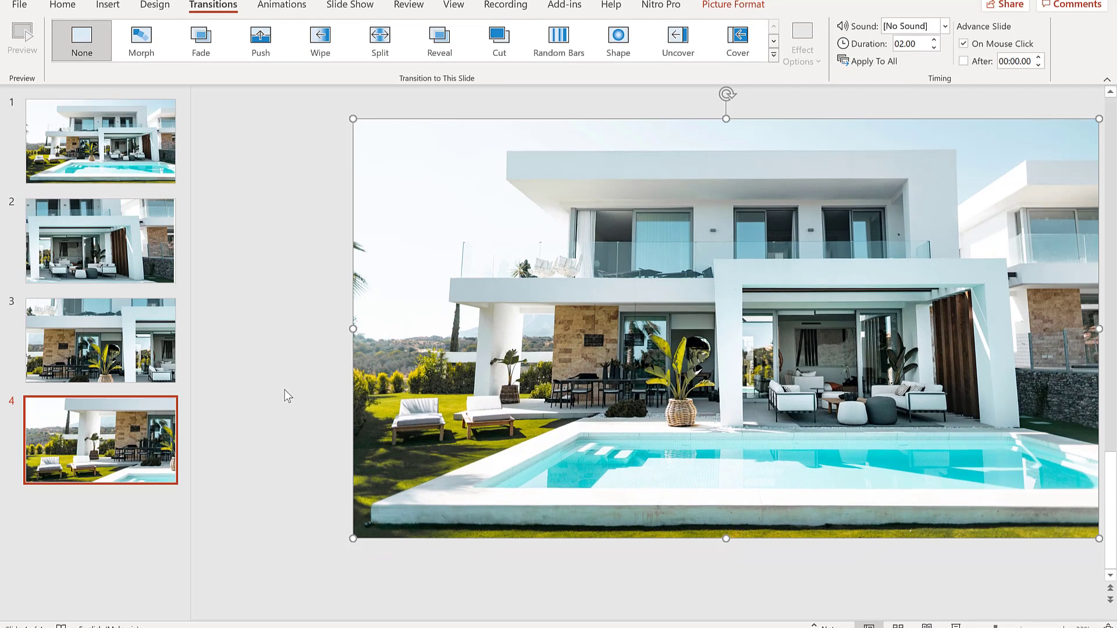
pyautogui.click(255, 430)
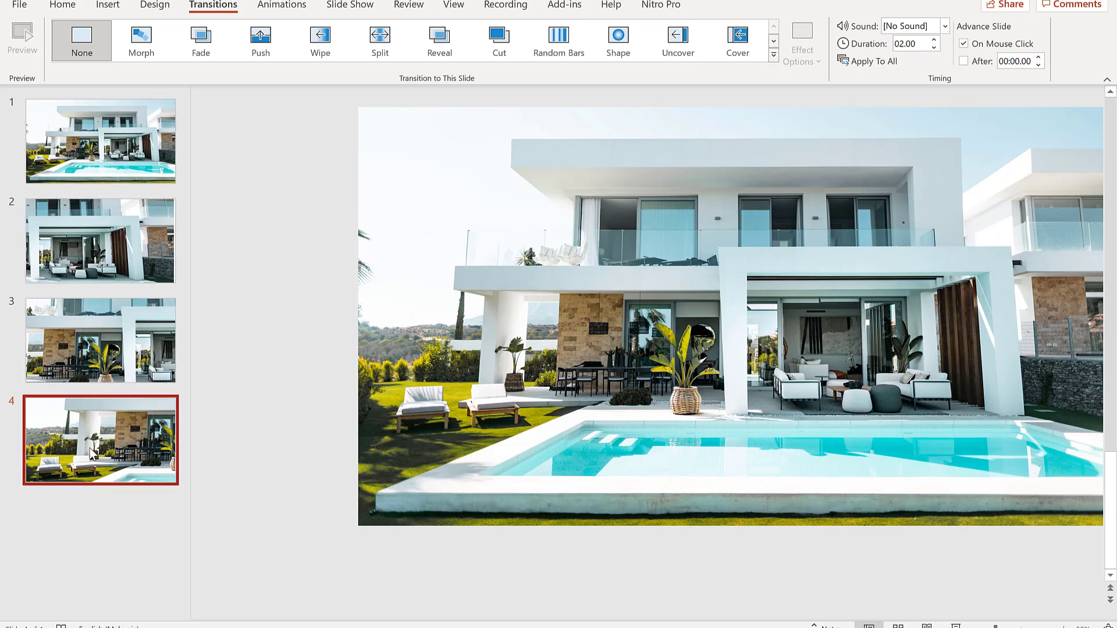
# Duplicate slide 4 and move the copy's picture down to frame the upper floor.
pyautogui.hotkey('ctrl', 'd')
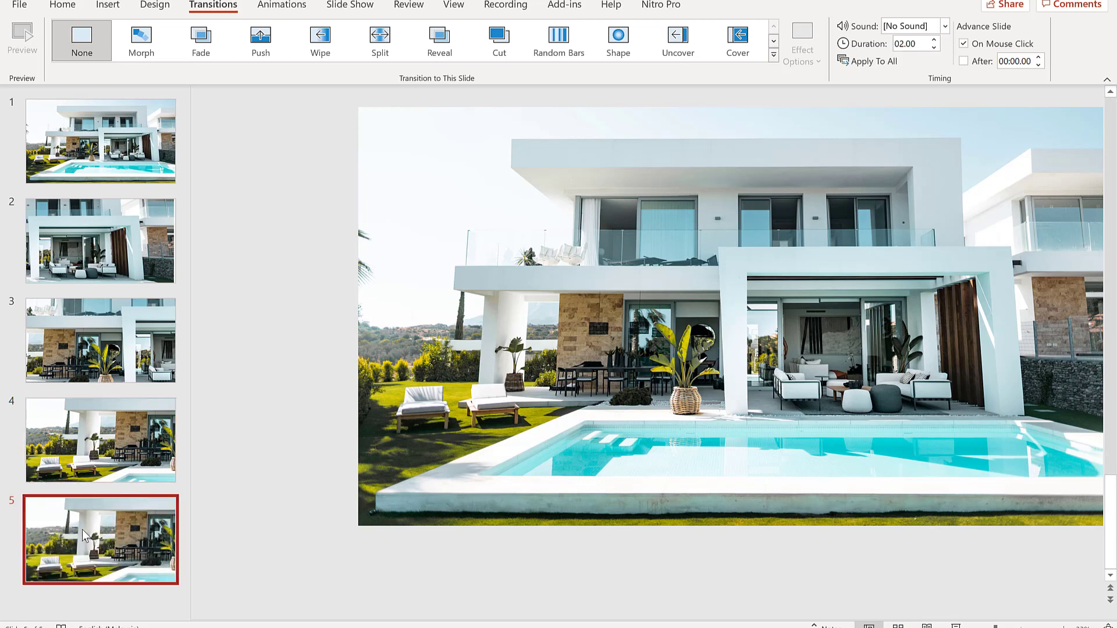
pyautogui.moveTo(658, 359); pyautogui.dragTo(652, 445)
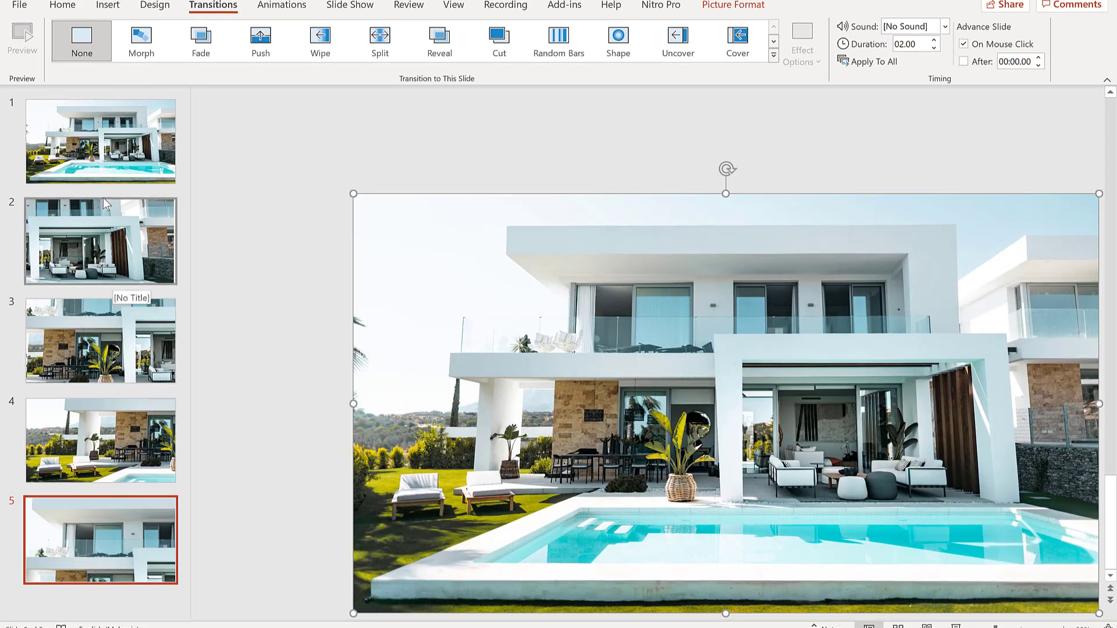
# Duplicate slide 1 and move the copy to the end of the deck as slide 6.
pyautogui.click(108, 156)
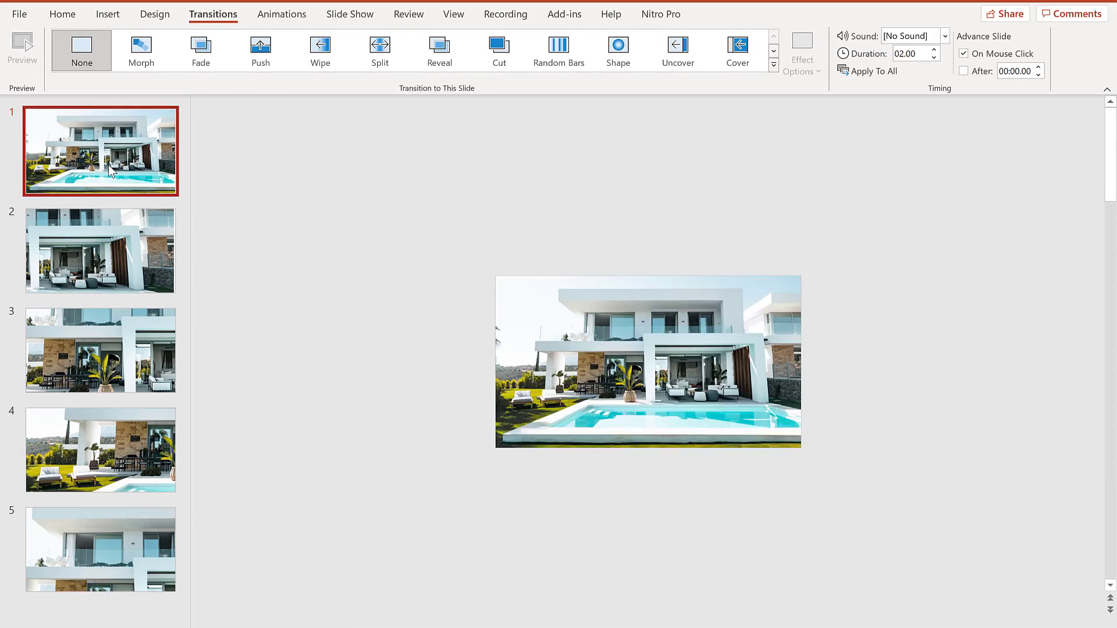
pyautogui.hotkey('ctrl', 'd')
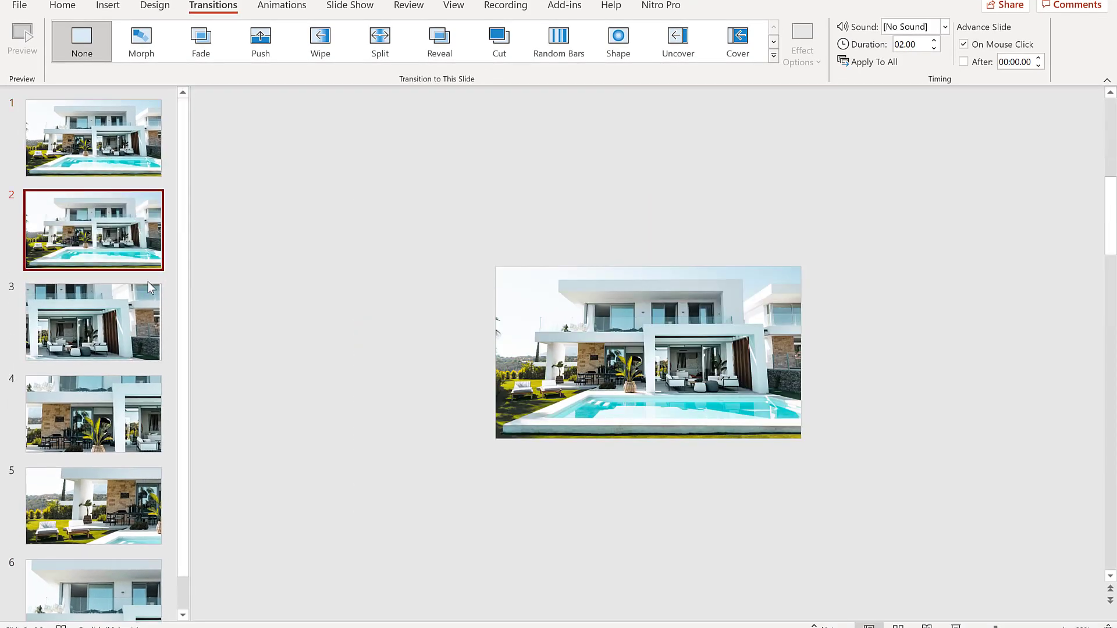
pyautogui.moveTo(119, 259); pyautogui.dragTo(122, 579)
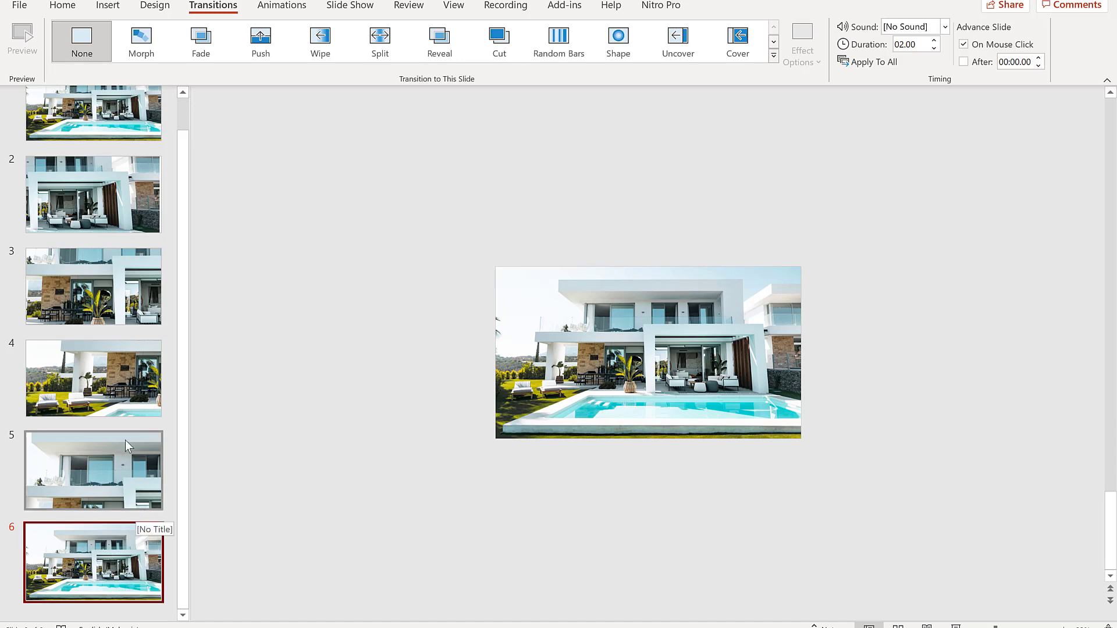
# Play the slideshow from slide 1 to preview it, advancing one slide before exiting.
pyautogui.scroll(1, 129, 339)
pyautogui.scroll(2, 128, 336)
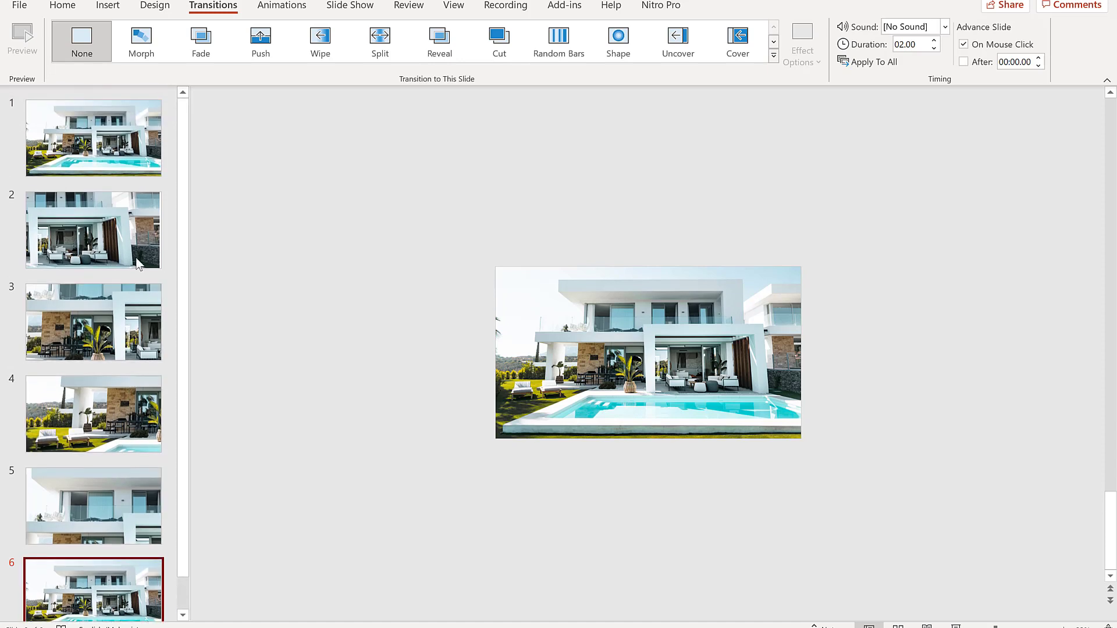
pyautogui.click(114, 148)
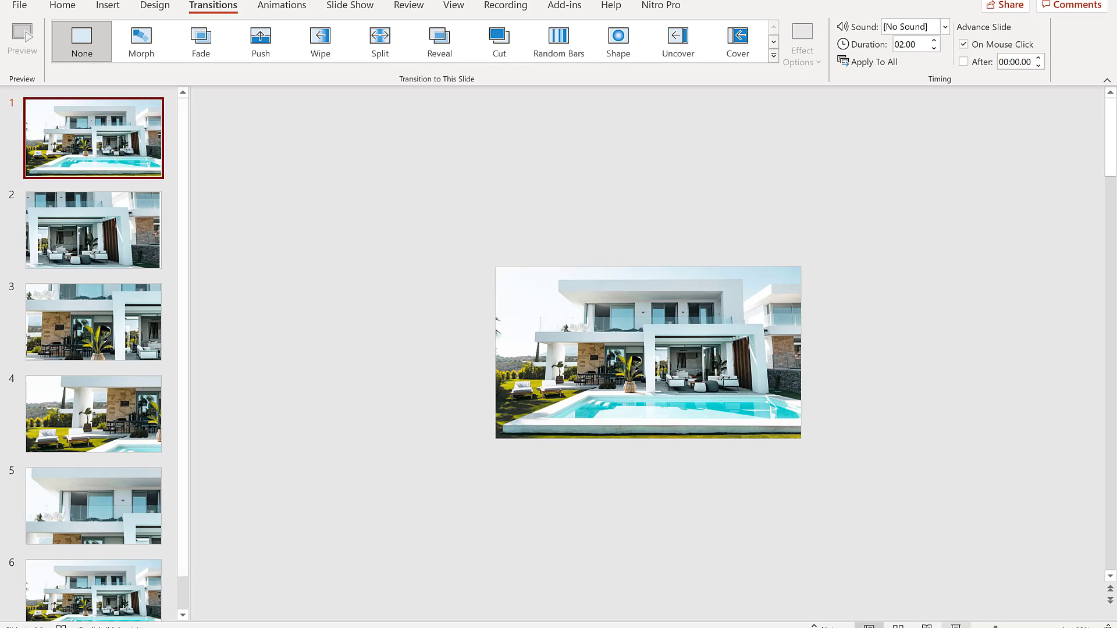
pyautogui.click(955, 626)
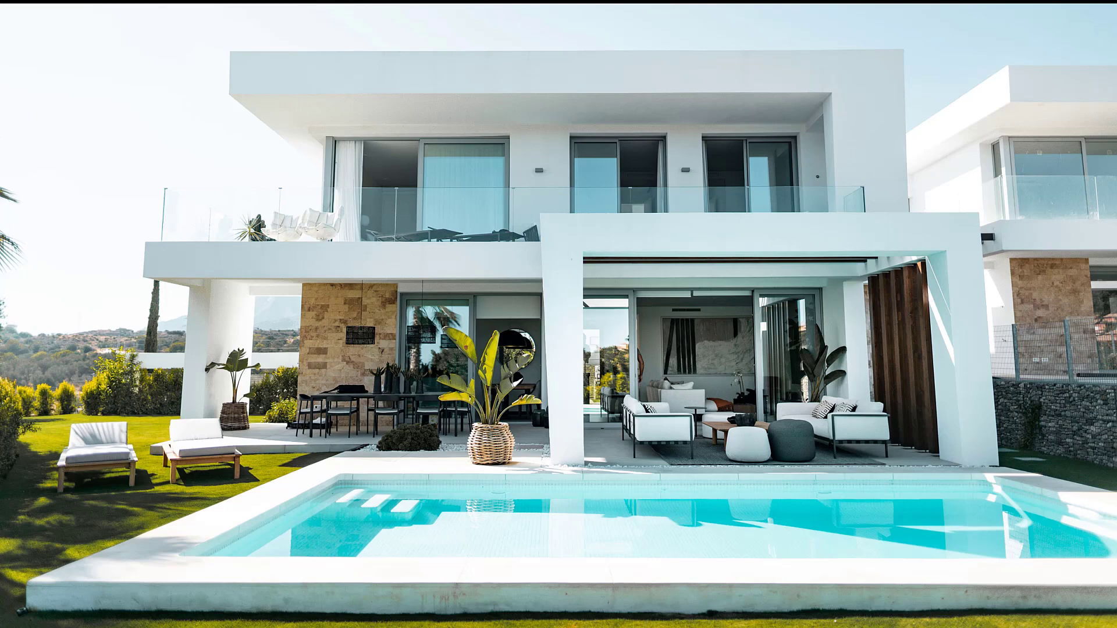
pyautogui.press('Right')
pyautogui.press('Escape')
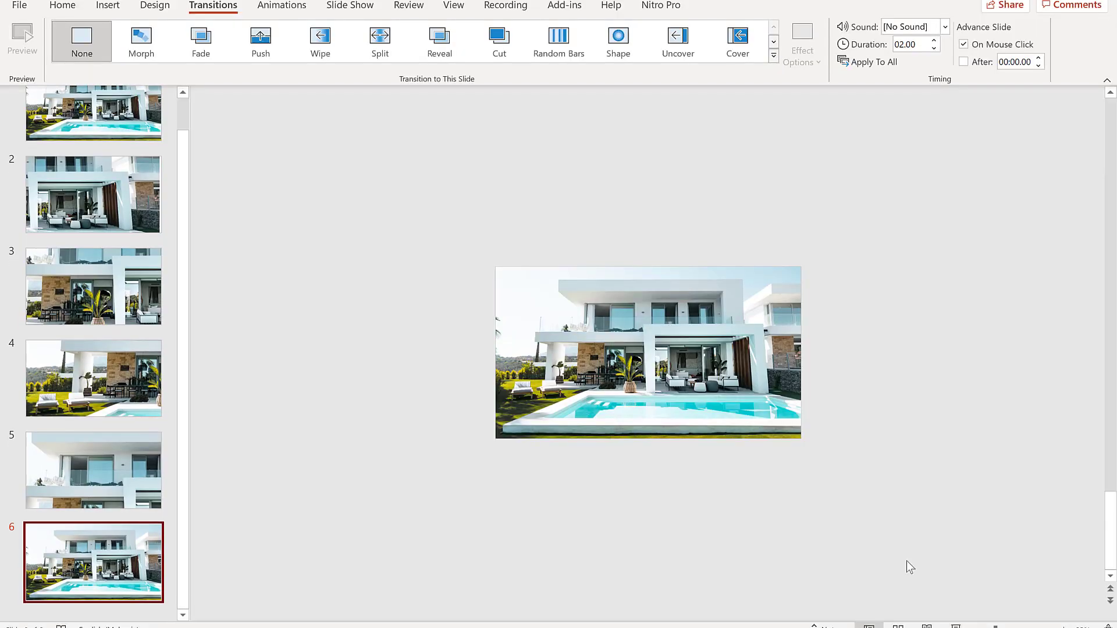
# Select slides 2 through 6 and apply the Morph transition to them.
pyautogui.scroll(1, 106, 314)
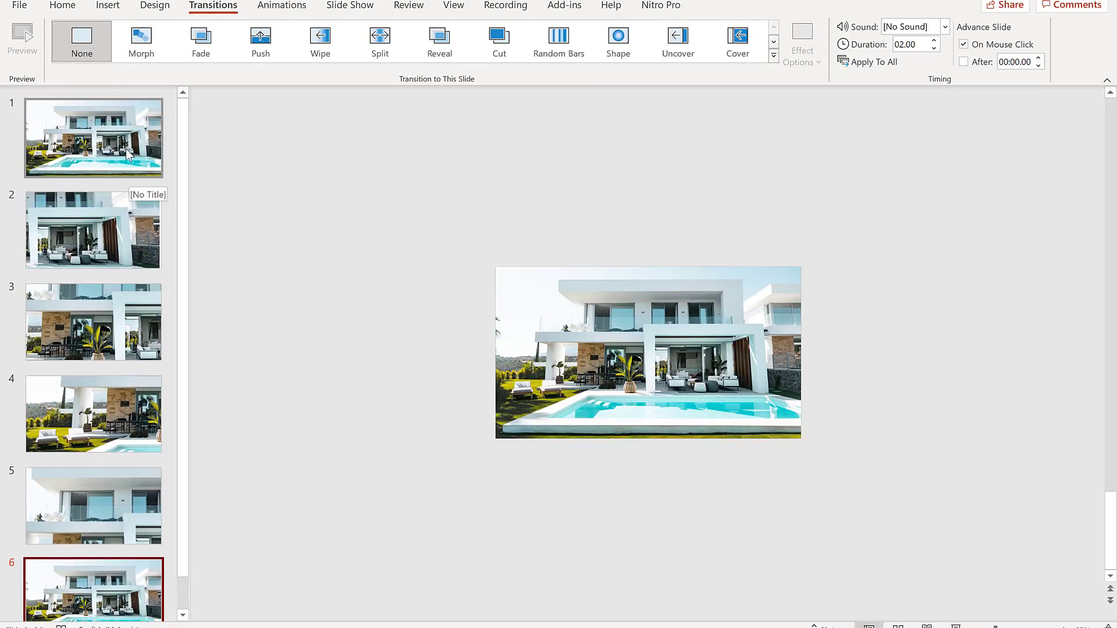
pyautogui.click(108, 239)
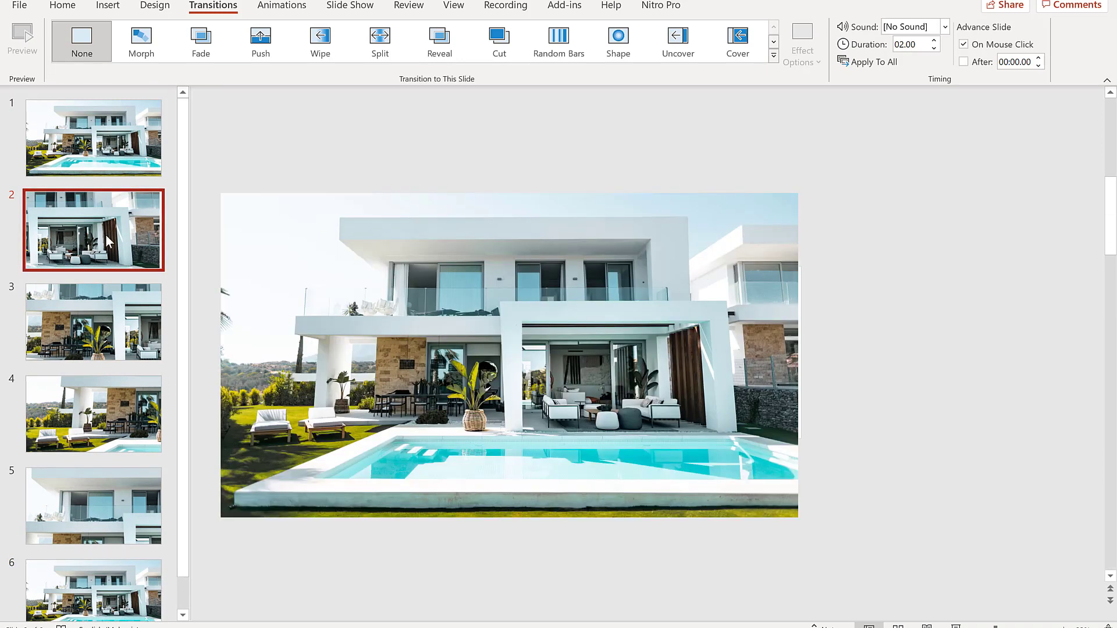
pyautogui.hotkey('shift', 'Down')
pyautogui.hotkey('shift', 'Down')
pyautogui.hotkey('shift', 'Down')
pyautogui.hotkey('shift', 'Down')
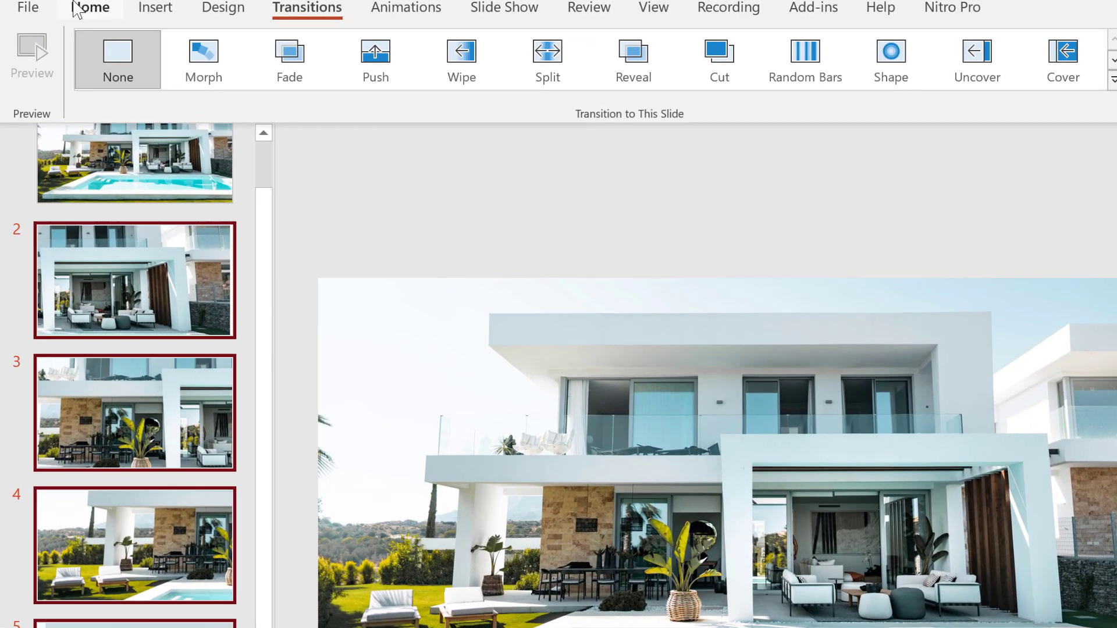
pyautogui.click(63, 5)
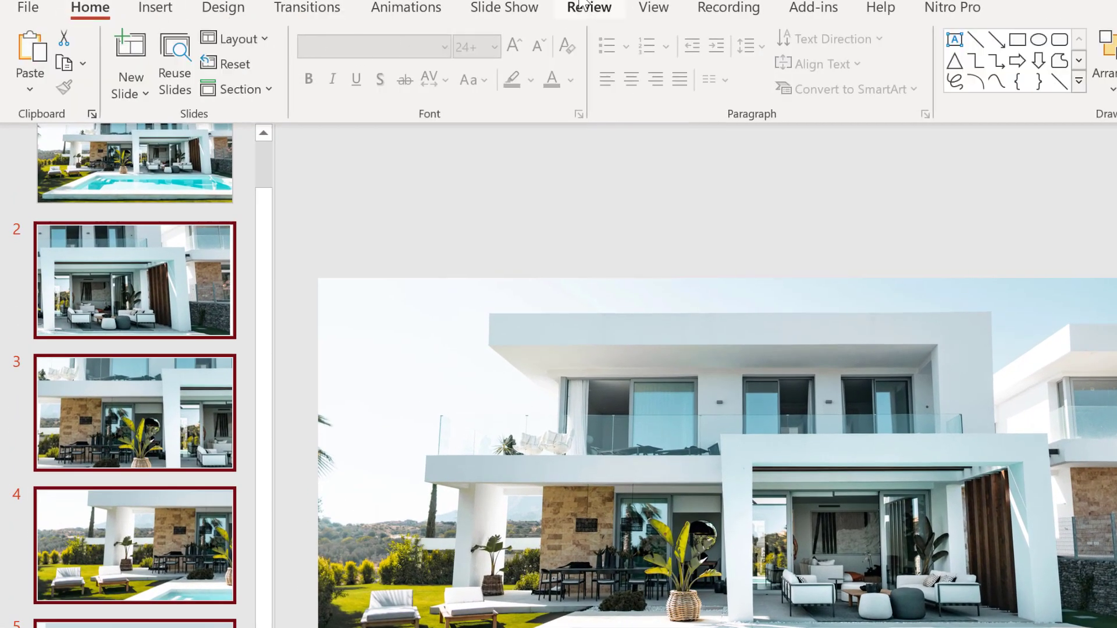
pyautogui.click(309, 12)
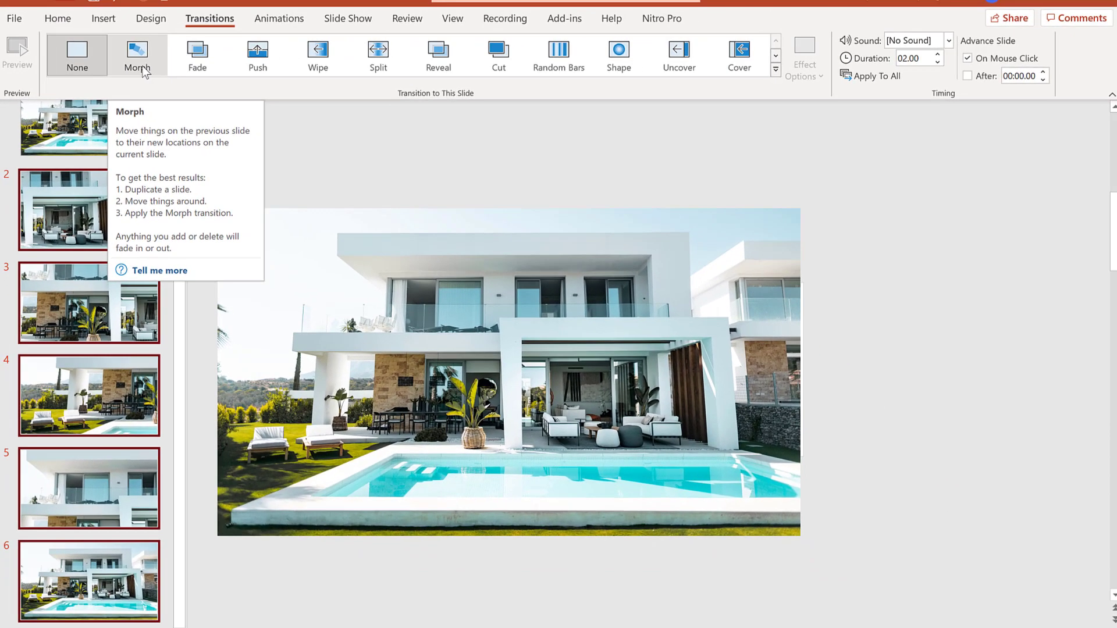
pyautogui.click(138, 56)
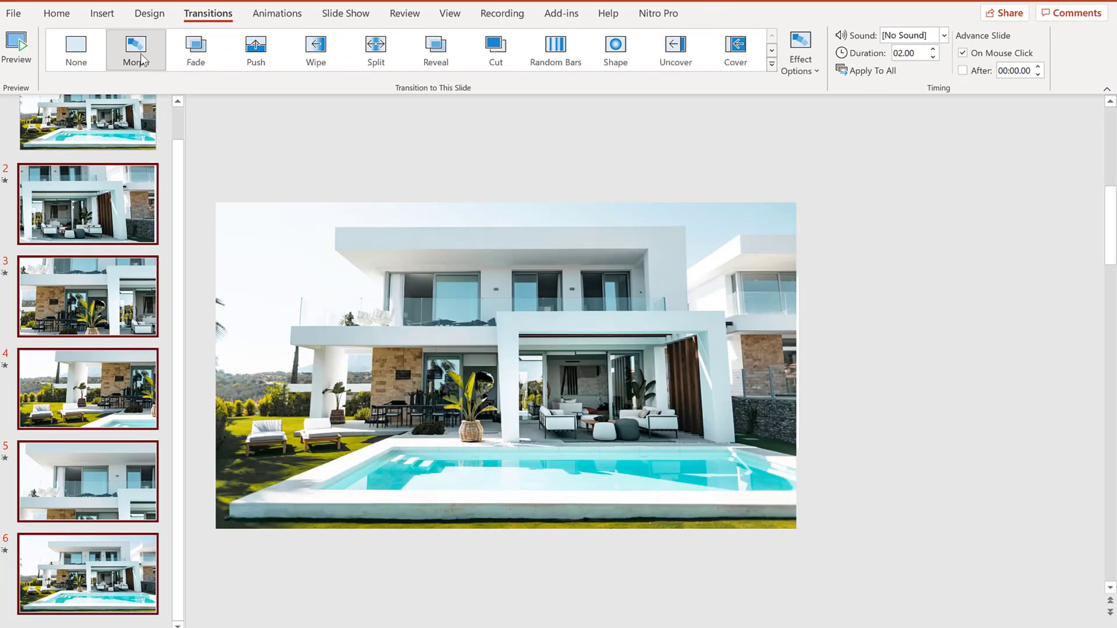
# Select slide 1 and start the slideshow from the beginning.
pyautogui.scroll(1, 108, 128)
pyautogui.scroll(1, 111, 135)
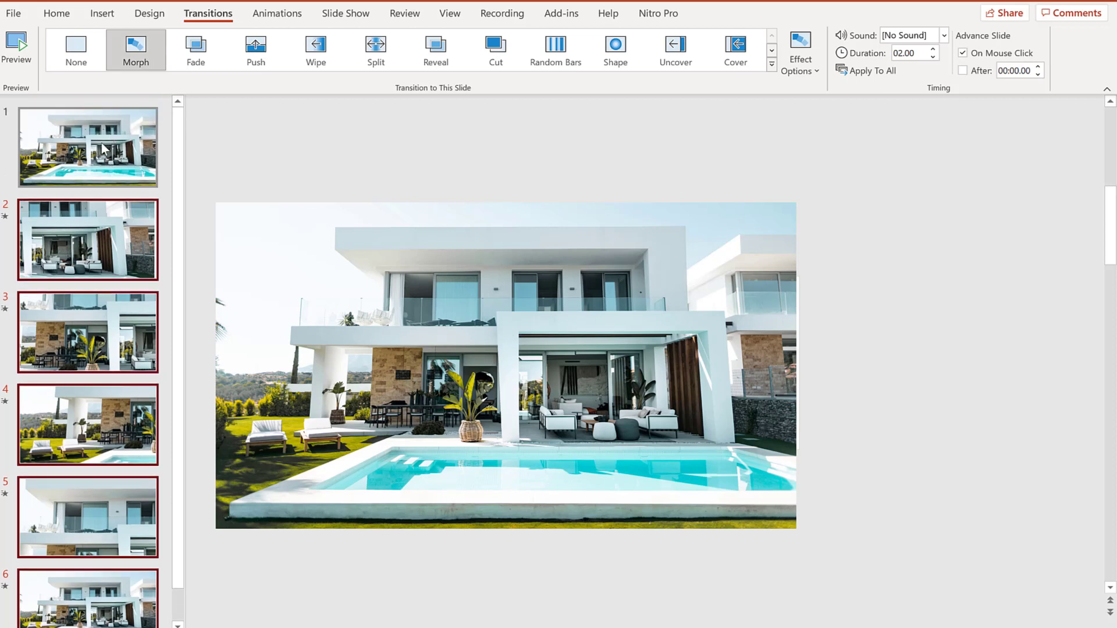
pyautogui.click(98, 142)
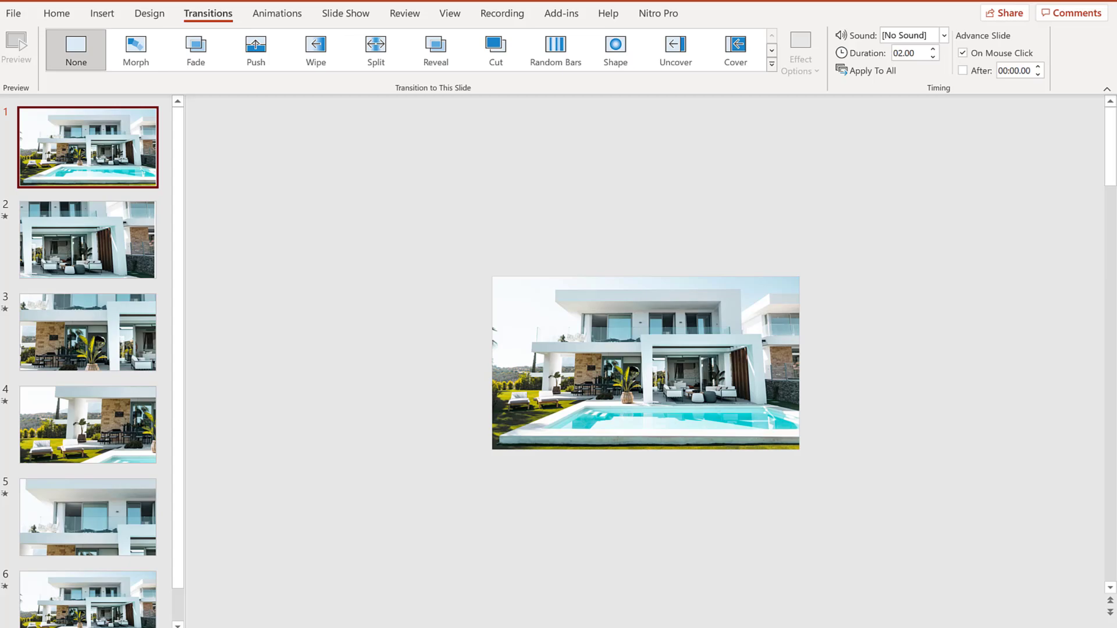
pyautogui.press('F5')
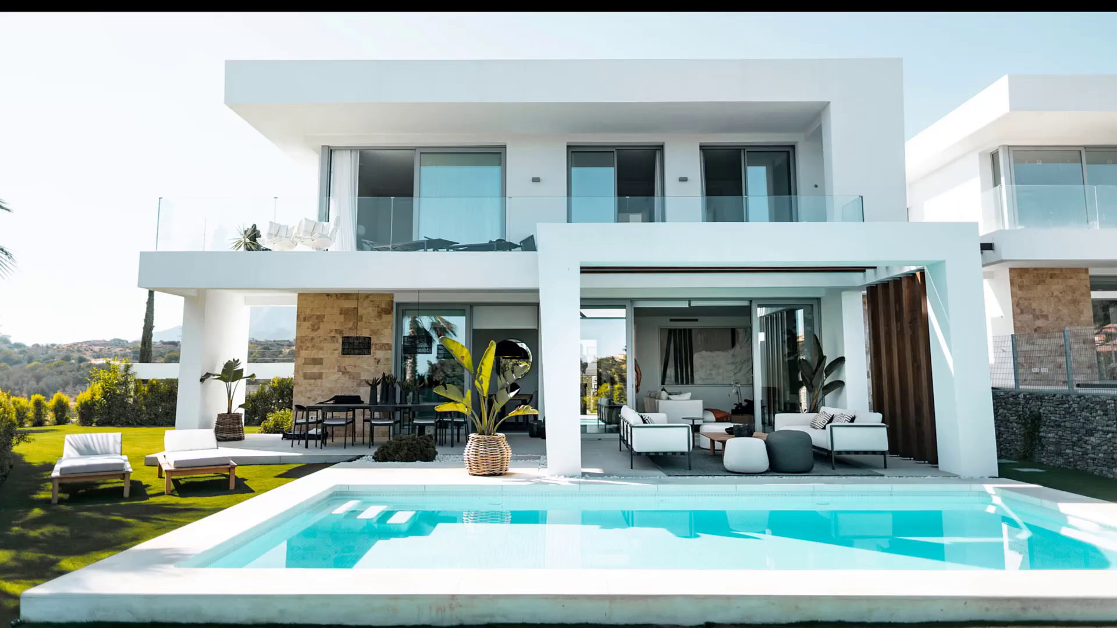